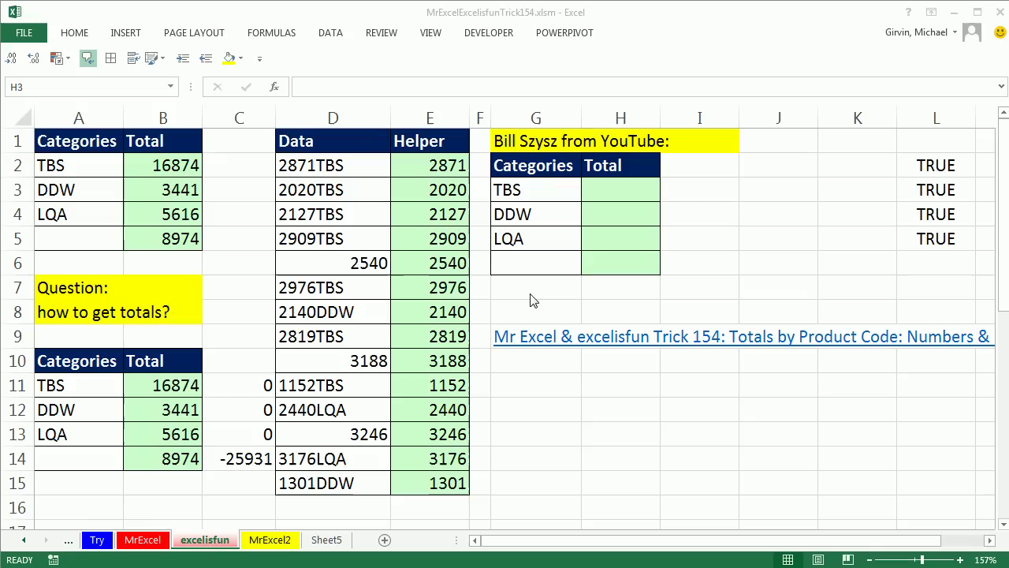
- Select cell H3 to hold the first total, for category TBS
click(610, 195)
mouse_move(578, 560)
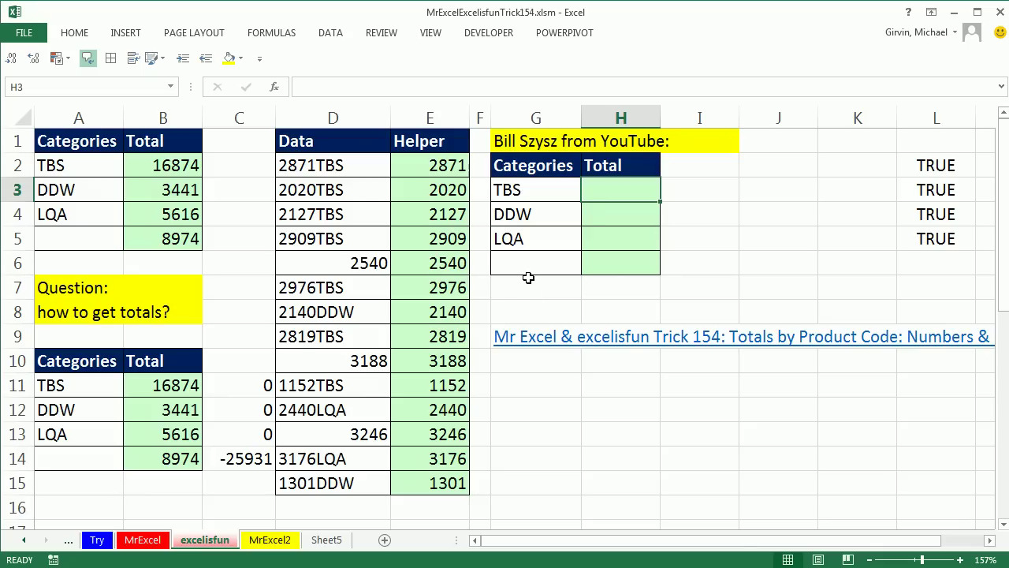
- Enter =MID($D$2:$D$15,5,3) in H3 to extract each entry's three-letter code
text(=mi)
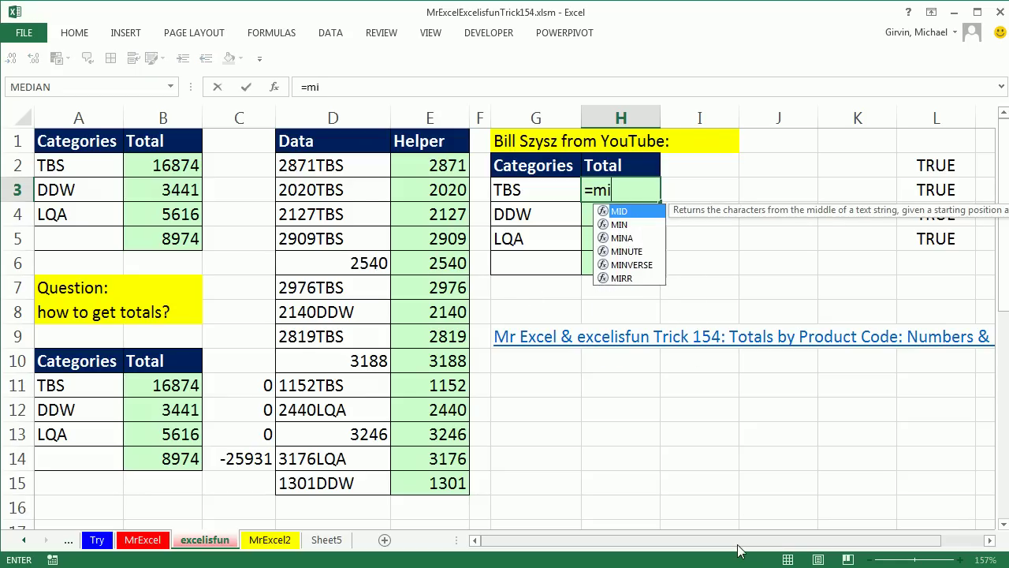
key(Tab)
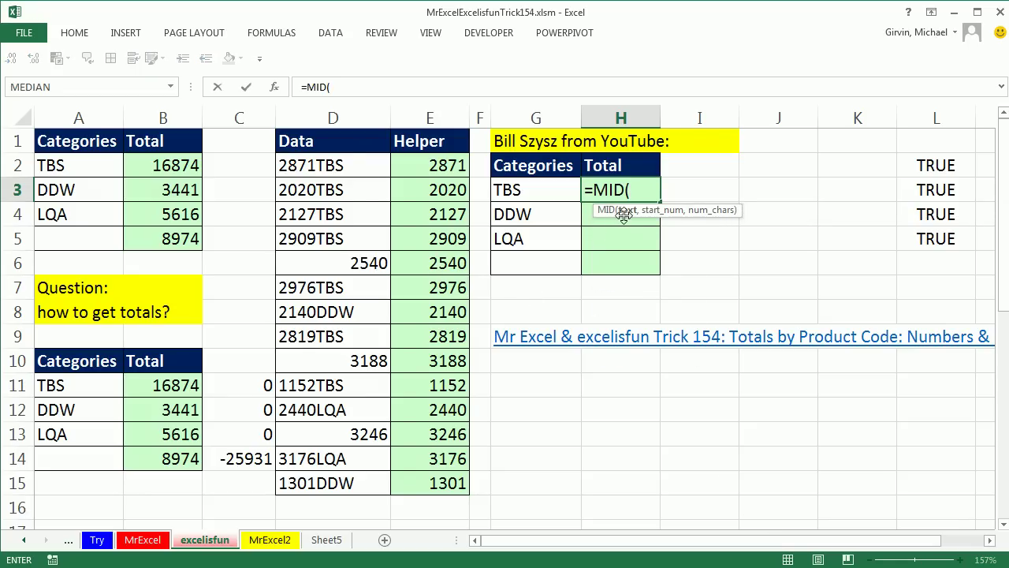
drag(334, 161, 348, 483)
key(F4)
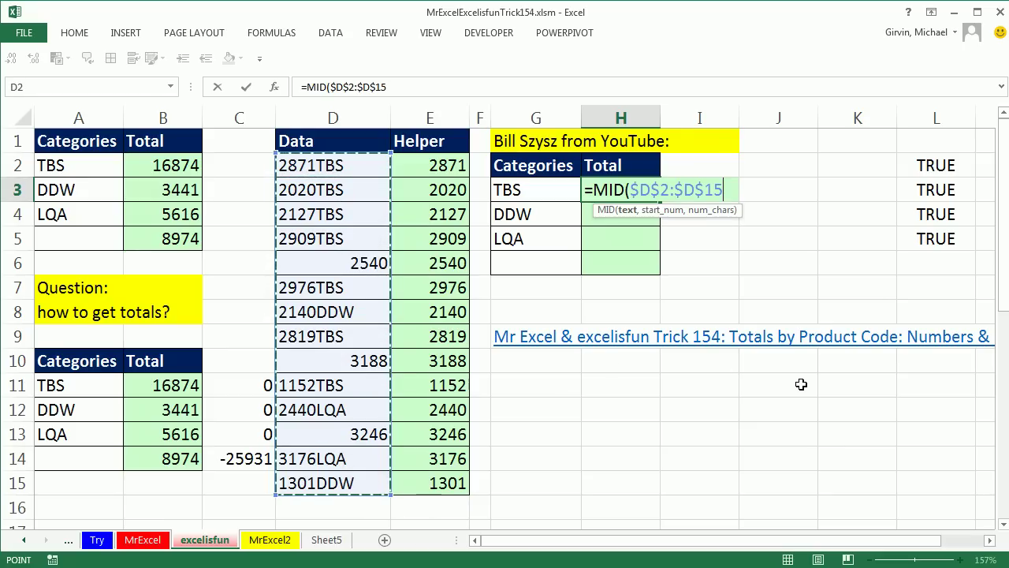
text(,)
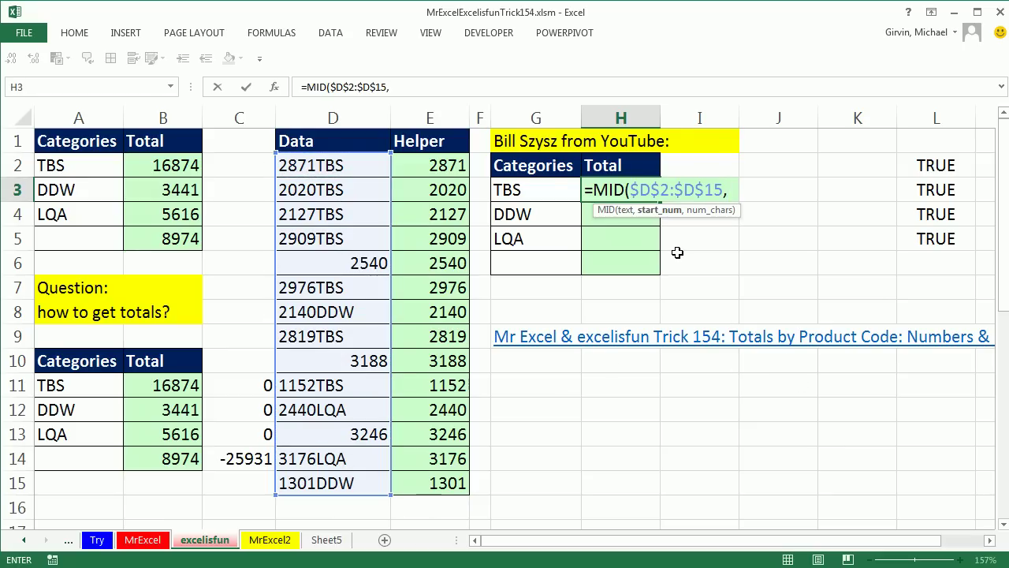
text(5,3))
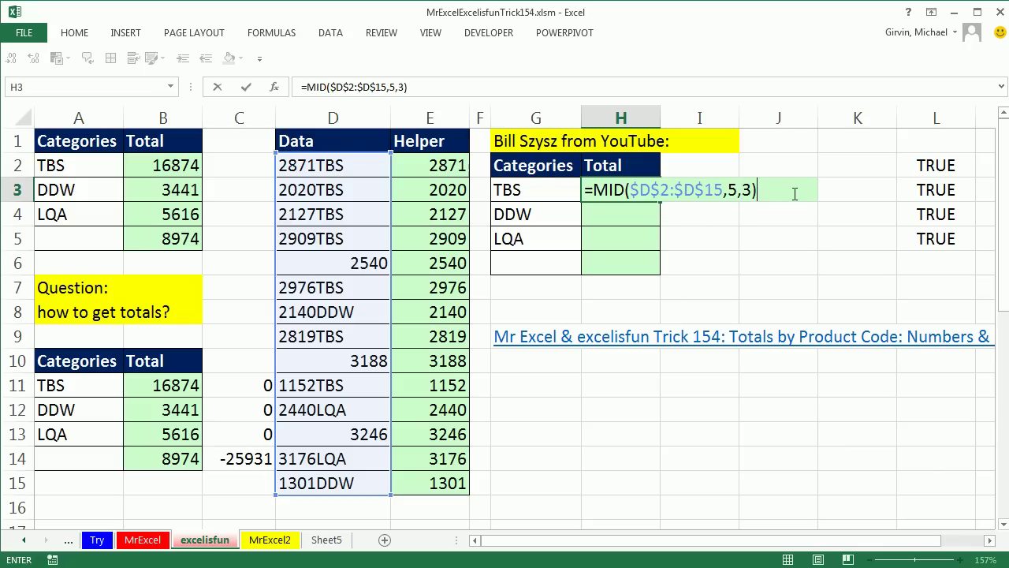
- Preview the MID formula's extracted codes as an array with F9, then restore it
drag(794, 192, 526, 189)
key(F9)
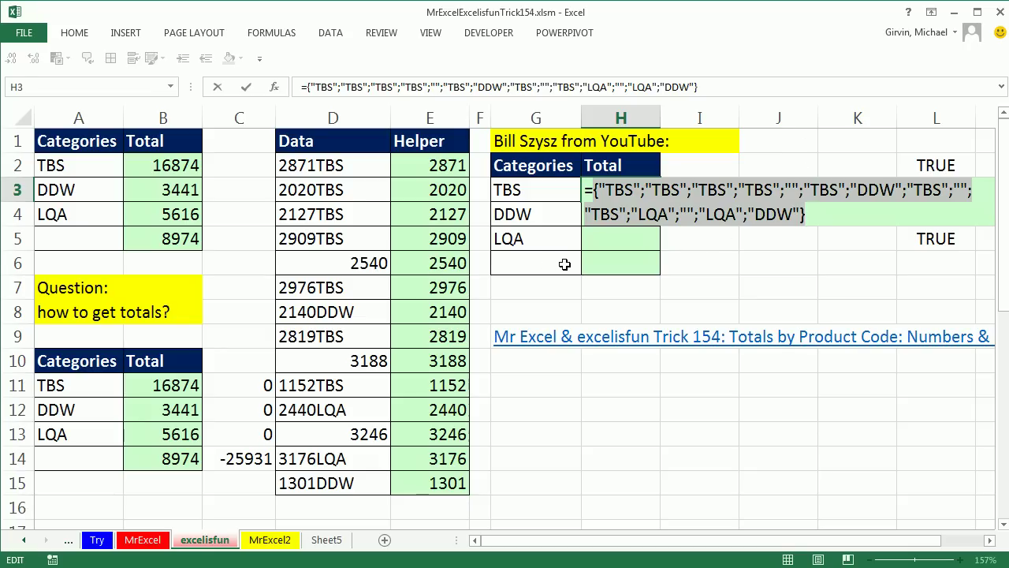
key(ctrl+z)
- Make H3 =MID($D$2:$D$15,5,3)=G3 as an array formula and fill it to H6
click(807, 193)
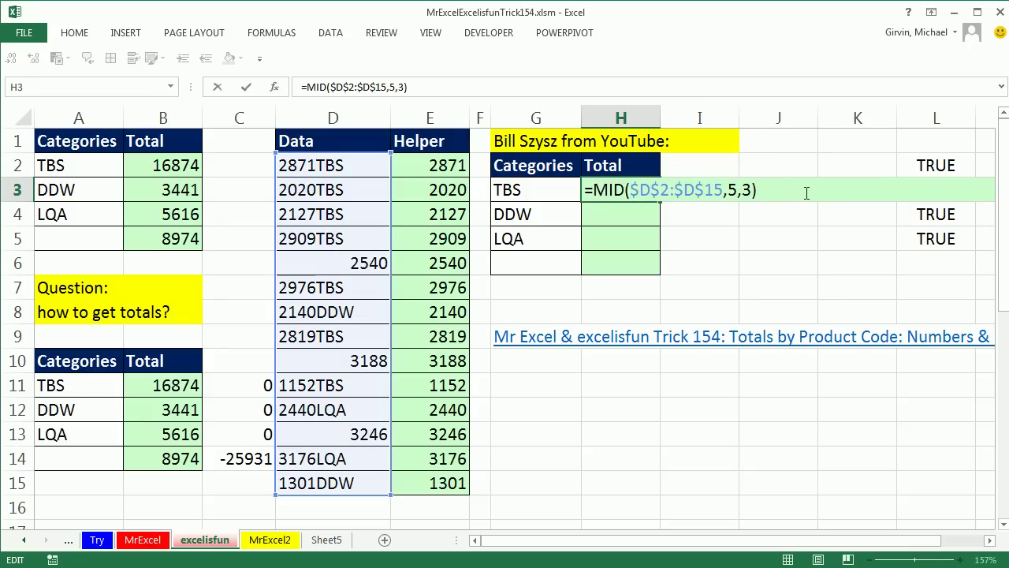
text(=)
key(F2)
key(Left)
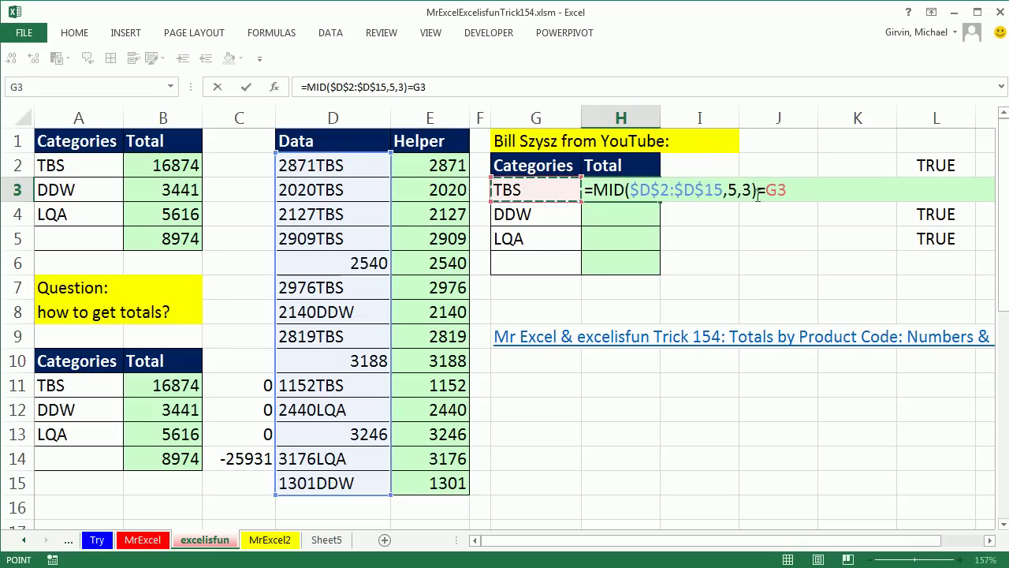
drag(786, 190, 592, 190)
key(F9)
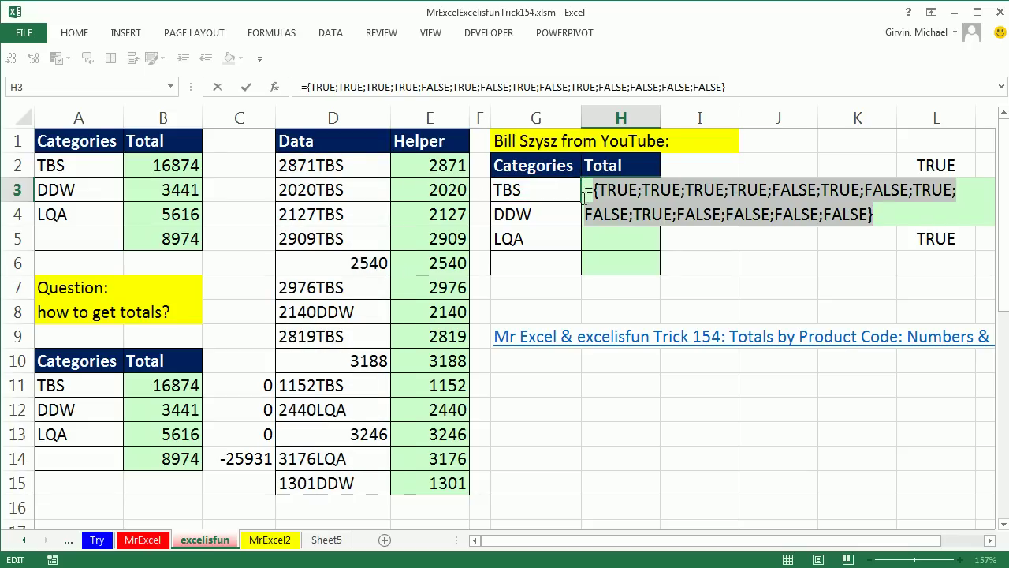
key(ctrl+z)
key(ctrl+shift+Return)
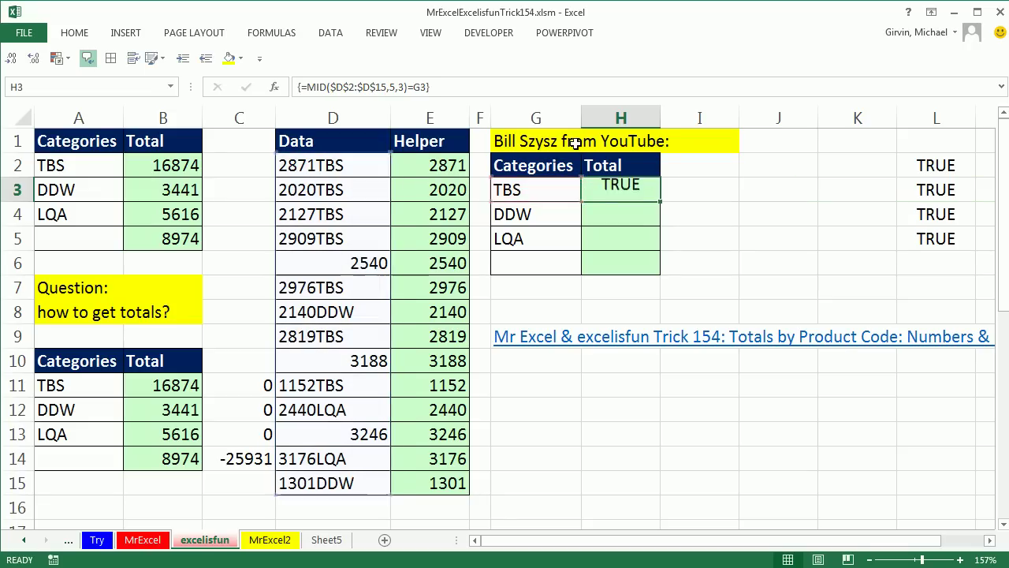
drag(660, 204, 659, 274)
- Check H6's TRUE/FALSE comparison array unchanged, then reopen H3's formula for editing
double_click(603, 262)
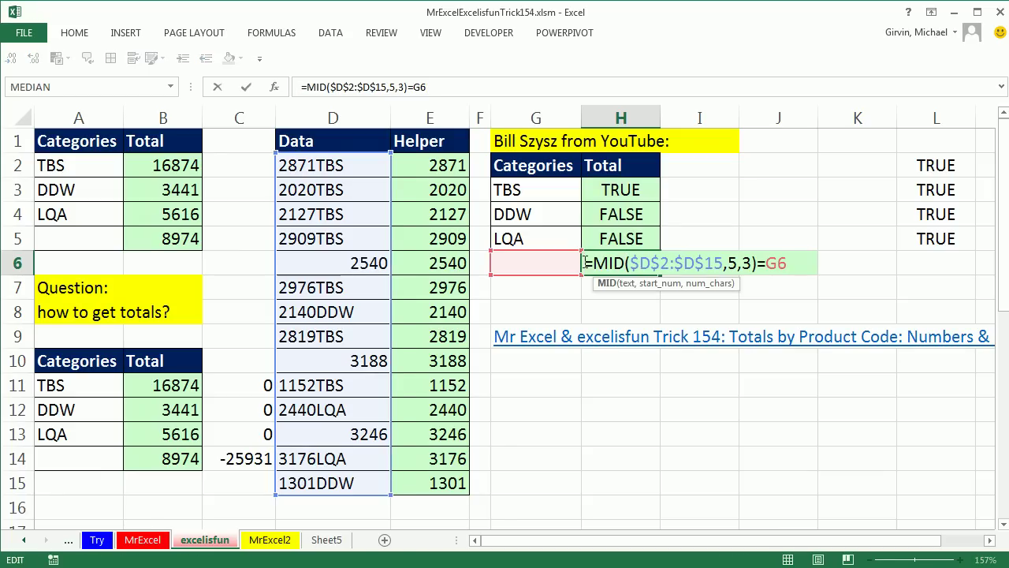
drag(585, 263, 908, 262)
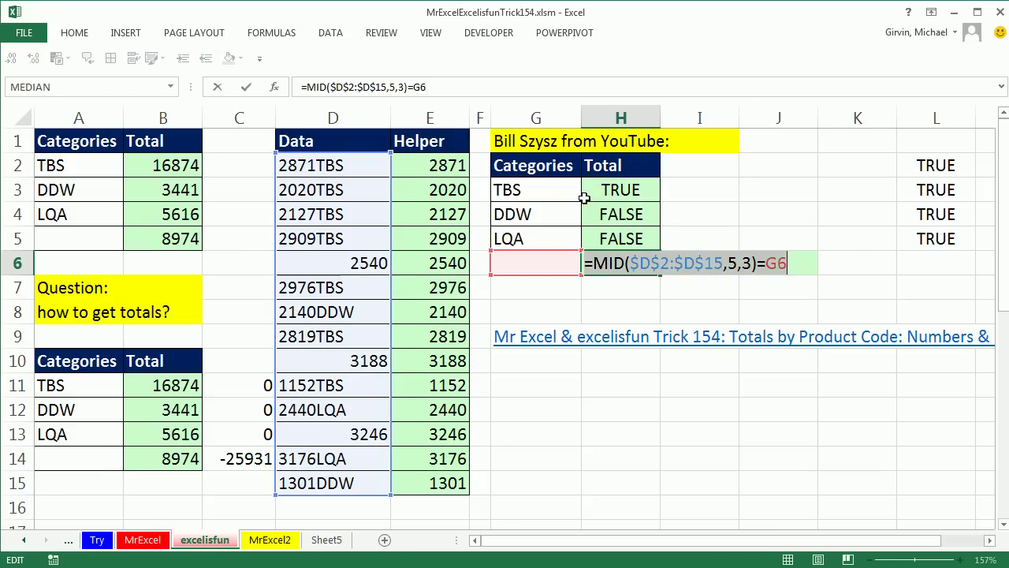
key(F9)
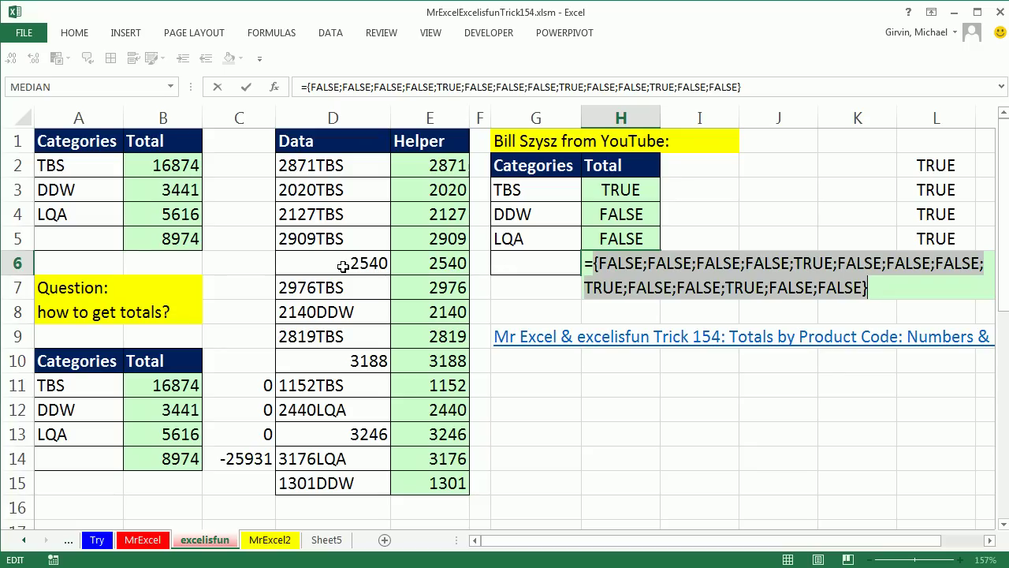
key(ctrl+z)
key(Escape)
double_click(639, 189)
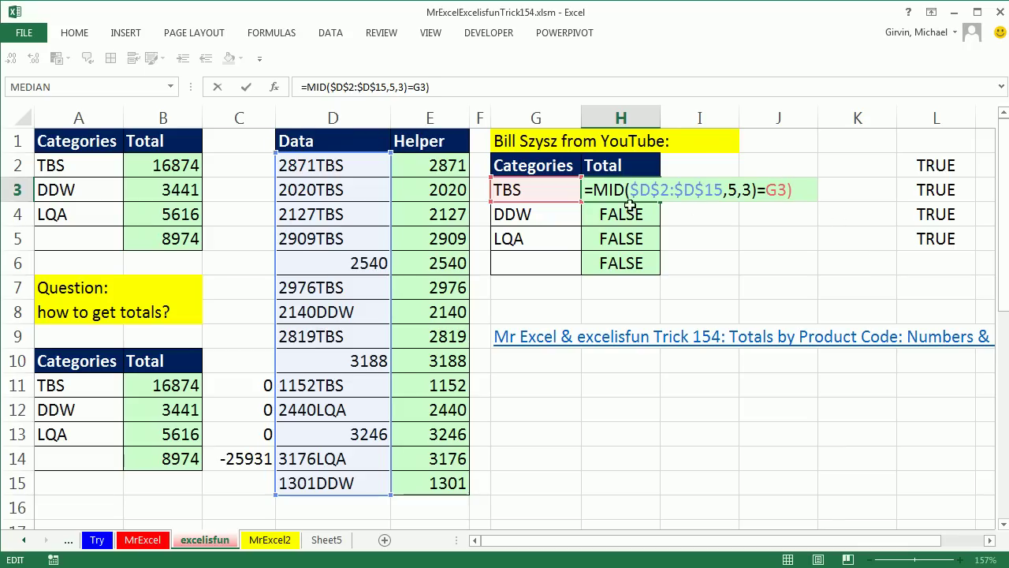
- Bracket H3's MID comparison in parentheses and append *left to it
click(593, 190)
text(()
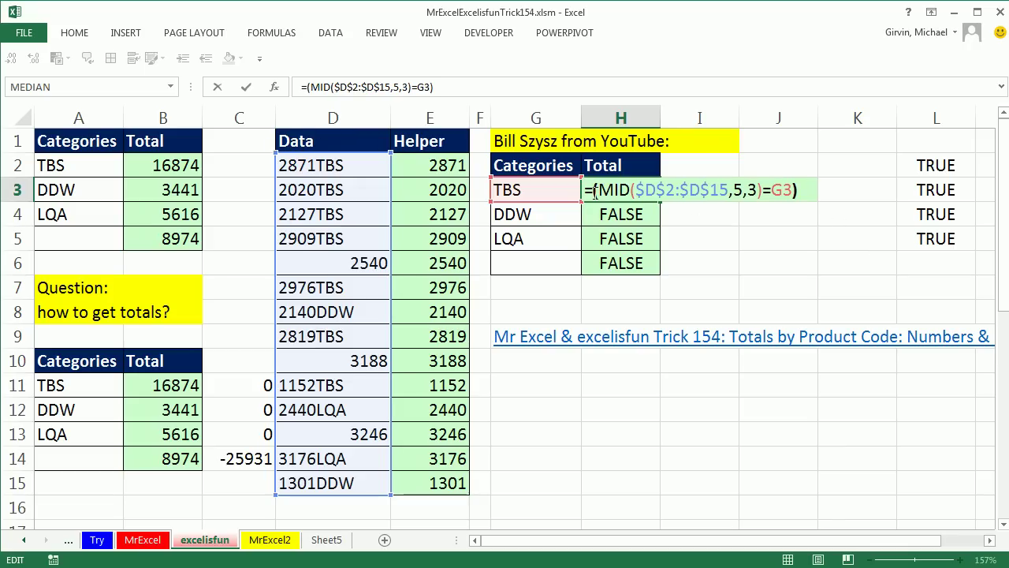
click(811, 190)
text(*left)
key(Return)
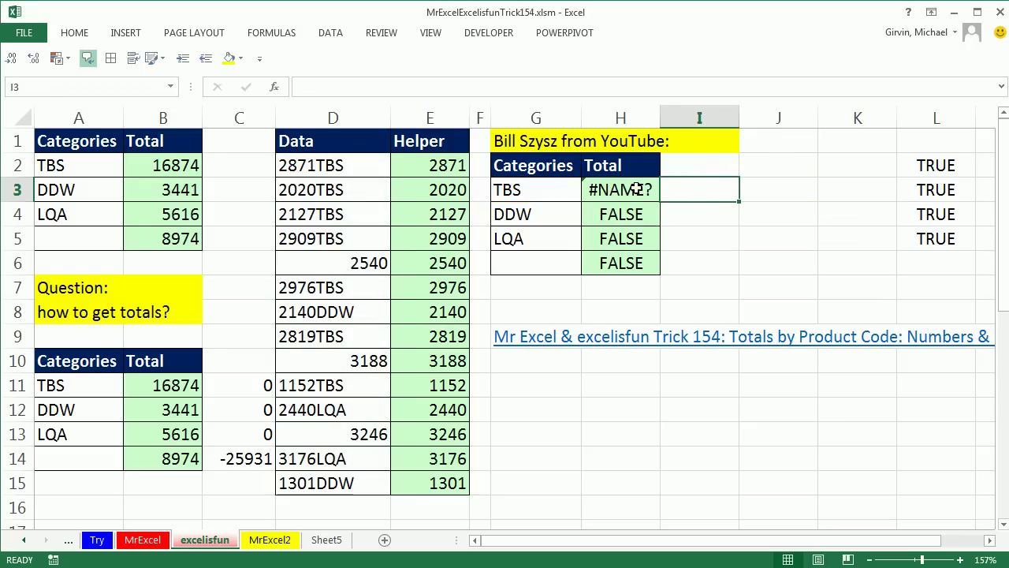
- Complete H3's multiplier as LEFT($D$2:$D$15,4) to get each entry's number
double_click(638, 189)
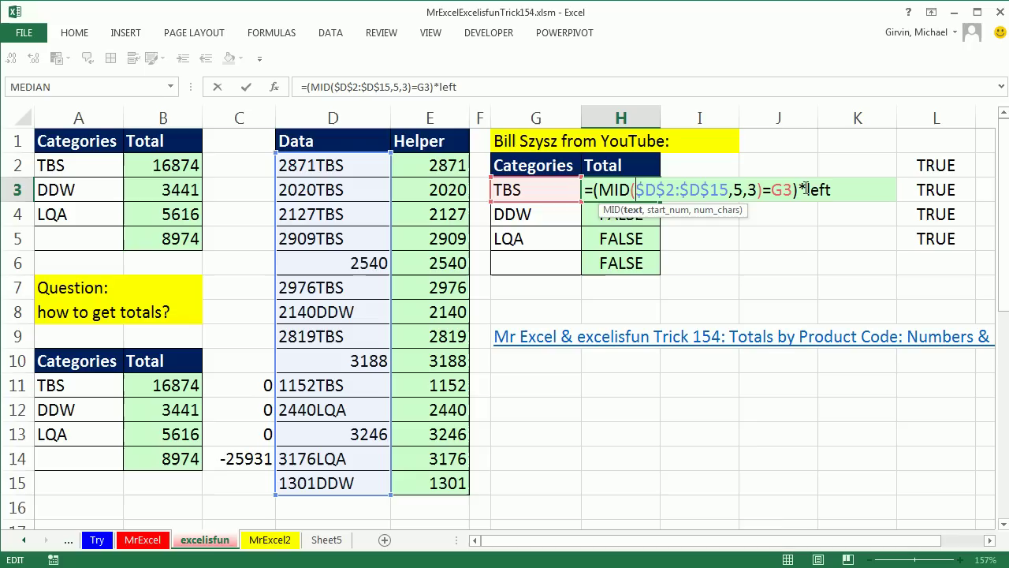
click(884, 198)
key(BackSpace)
key(BackSpace)
key(Tab)
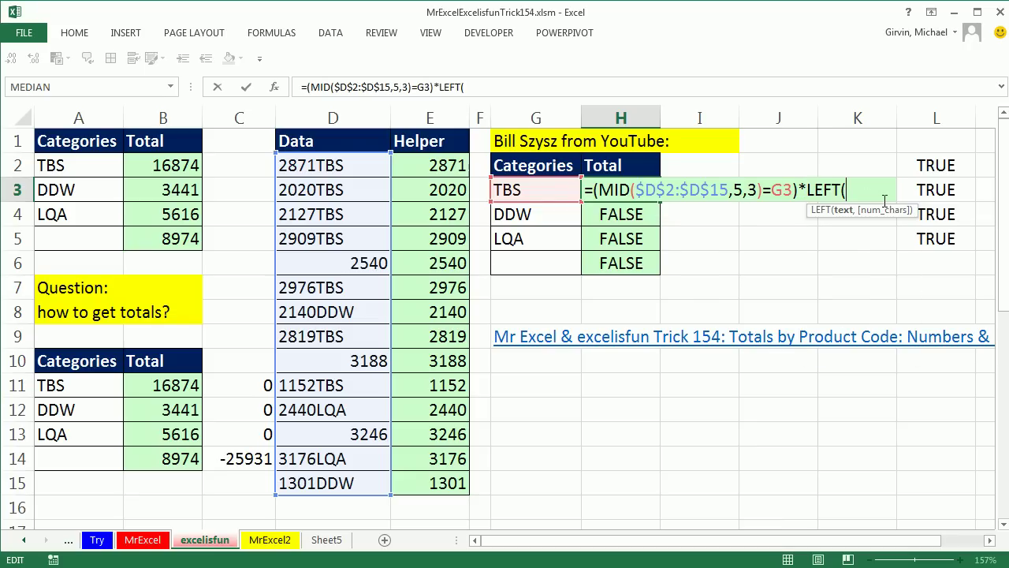
drag(356, 166, 370, 488)
key(F4)
text(,)
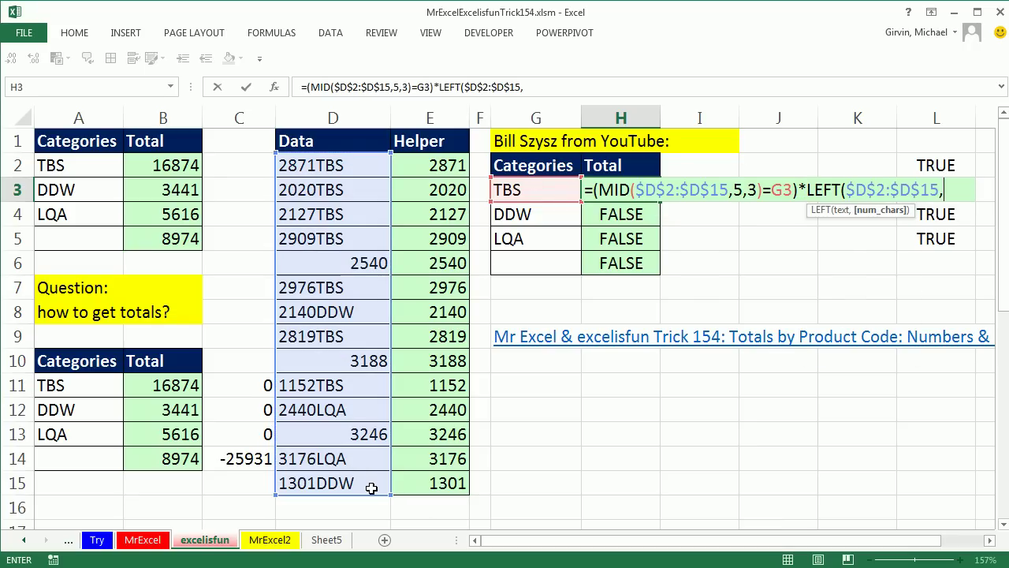
text(4))
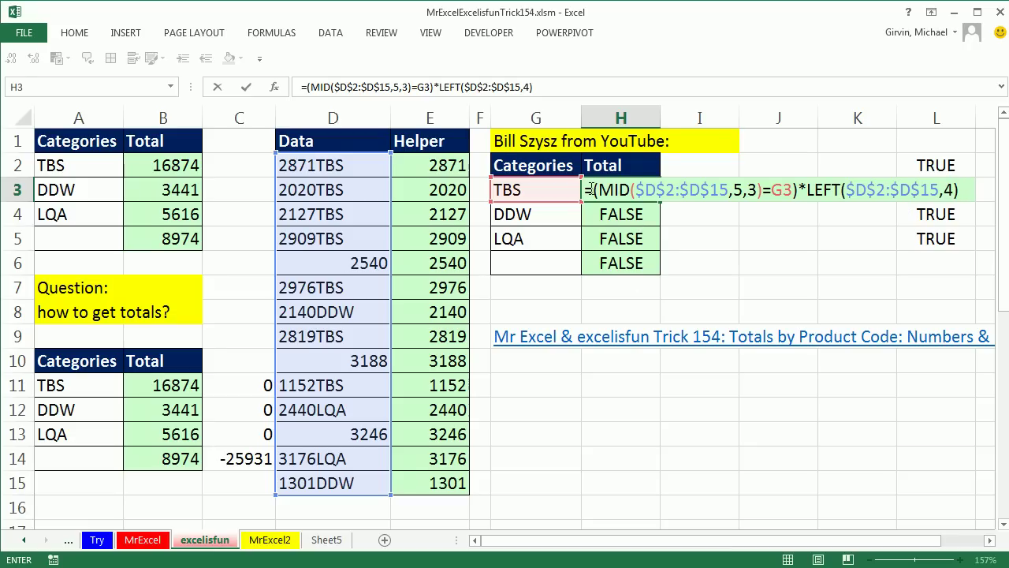
- Preview the MID-times-LEFT array of matching TBS numbers with F9, then restore the formula
drag(590, 190, 958, 189)
key(F9)
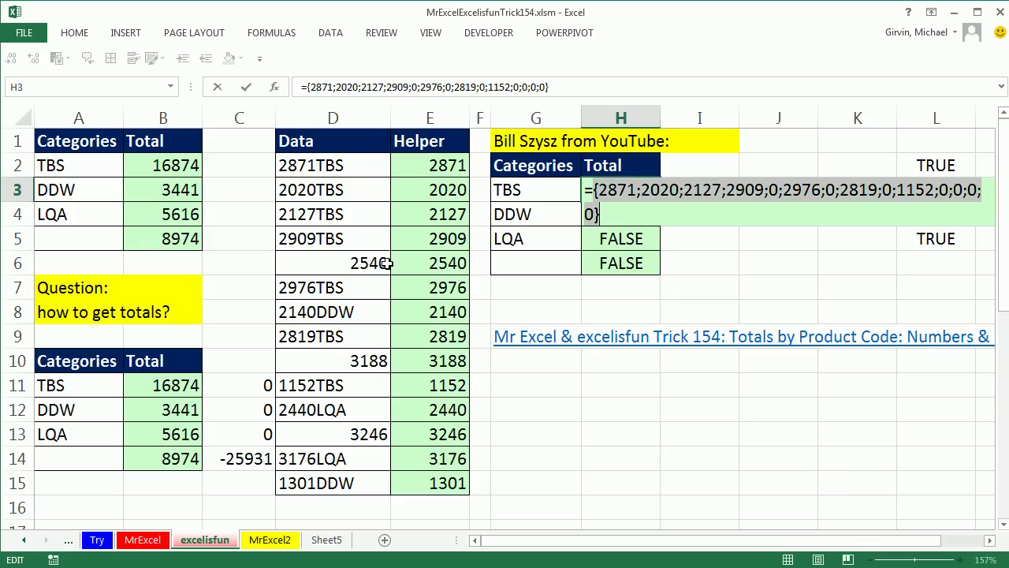
key(ctrl+z)
- Wrap H3's expression in SUMPRODUCT( to total the matching numbers
click(591, 192)
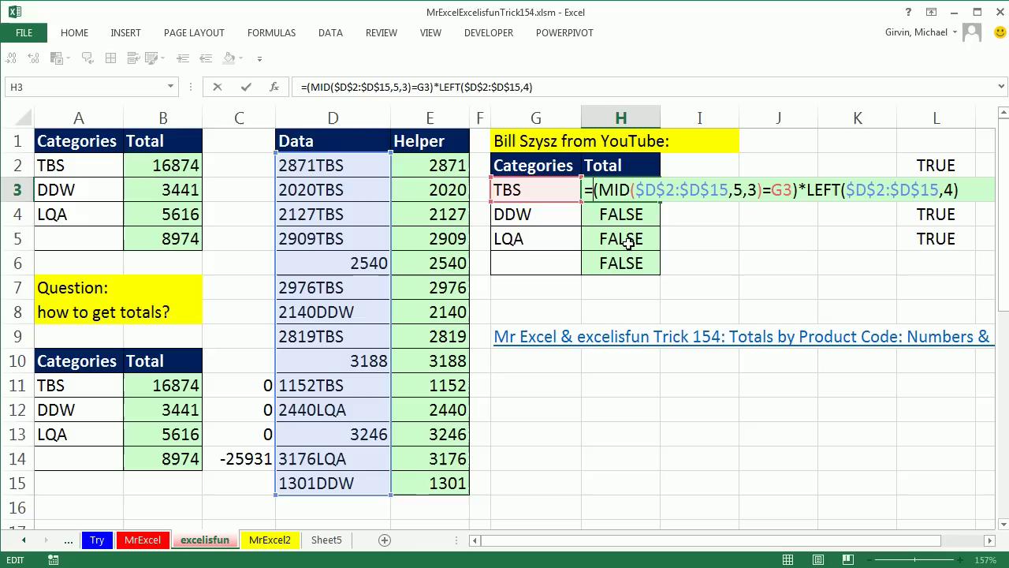
text(sum)
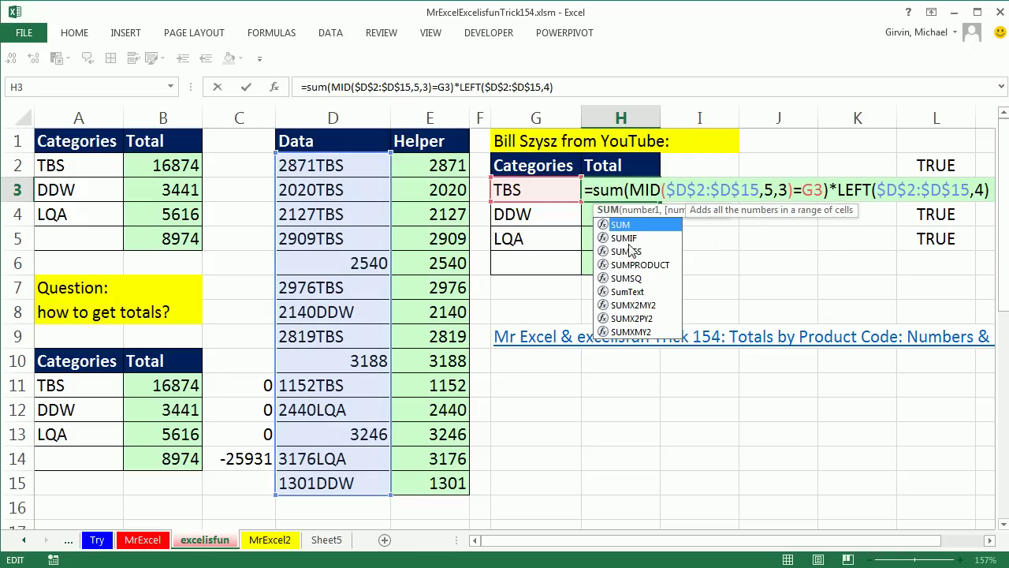
text(p)
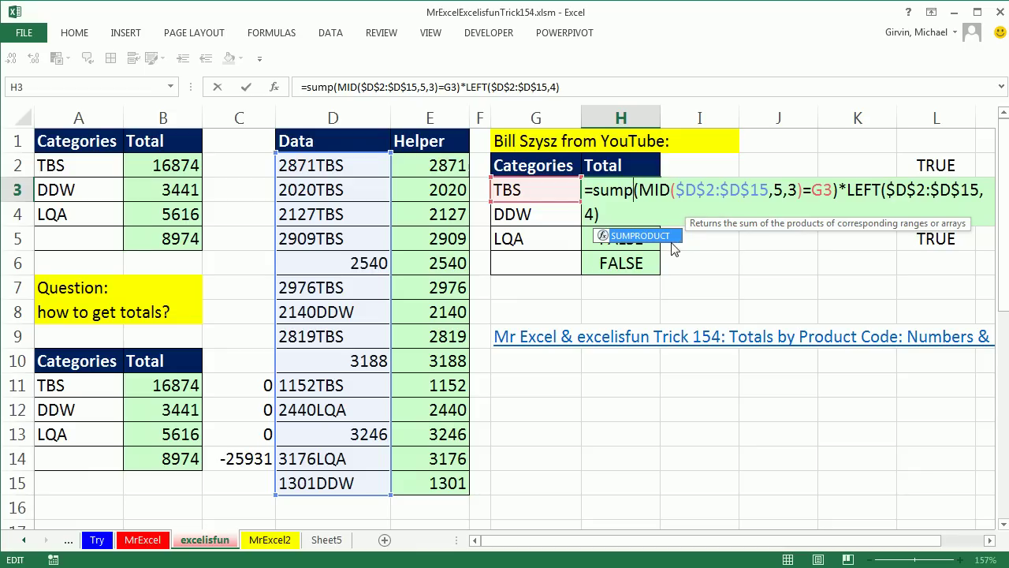
double_click(640, 236)
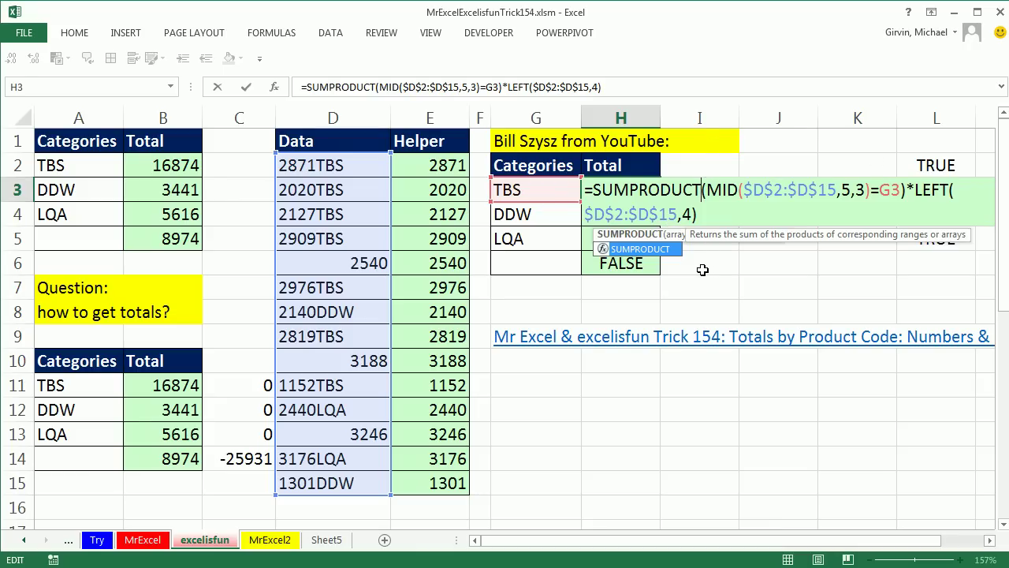
text(*()
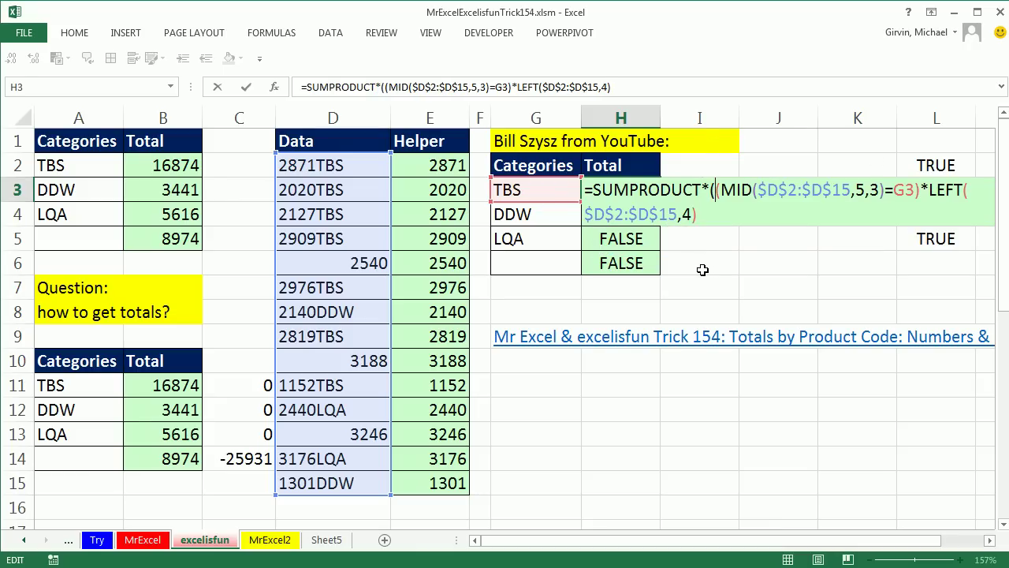
key(BackSpace)
key(BackSpace)
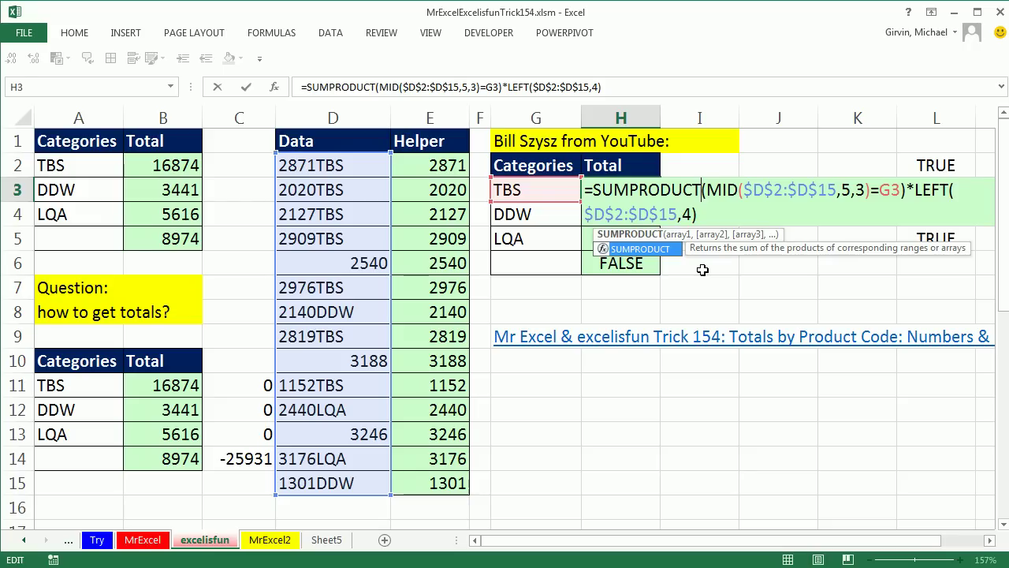
text(()
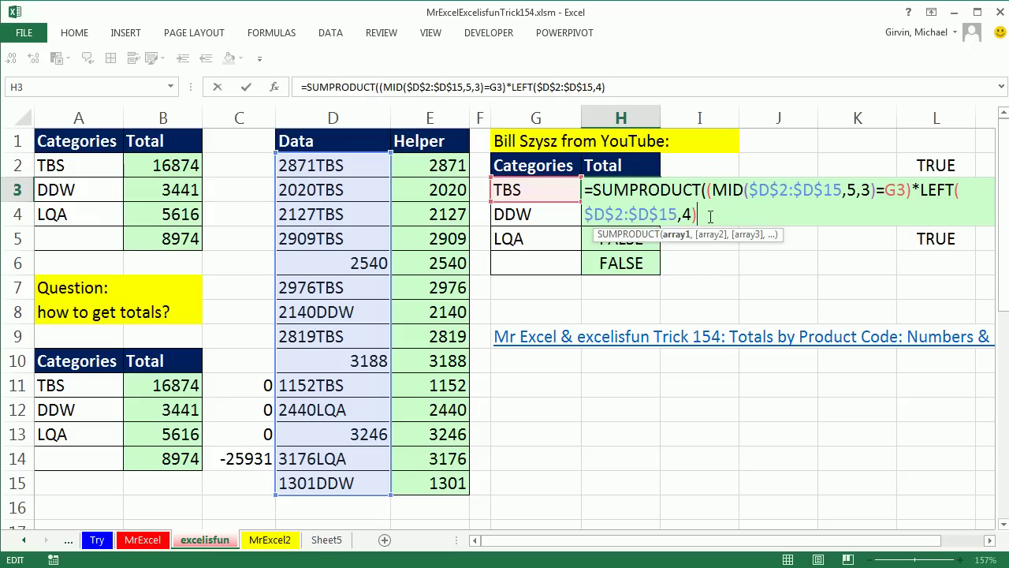
- Commit the SUMPRODUCT formula and fill it to H6, giving 16874, 3441, 5616, 8974
key(ctrl+Return)
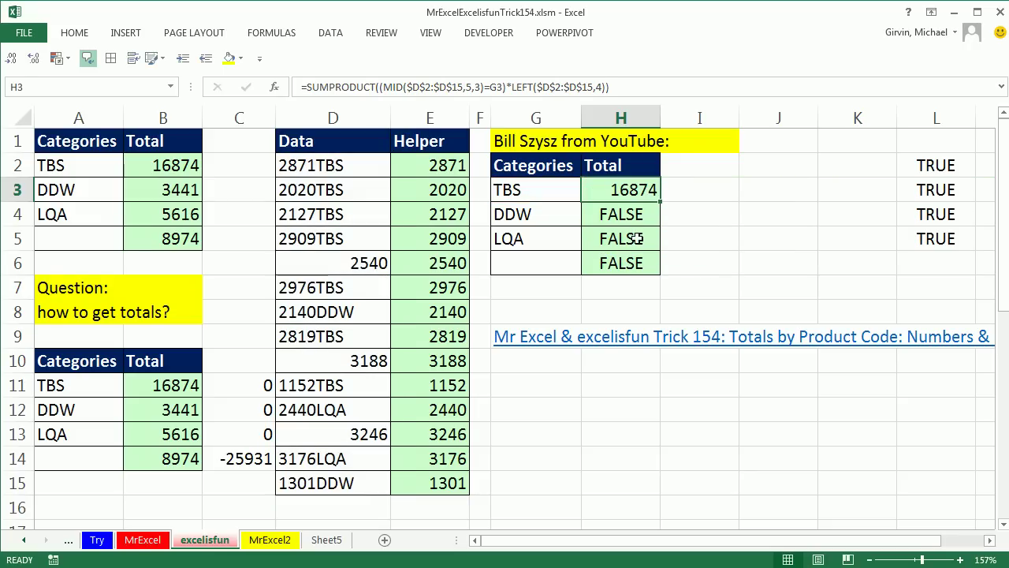
double_click(663, 203)
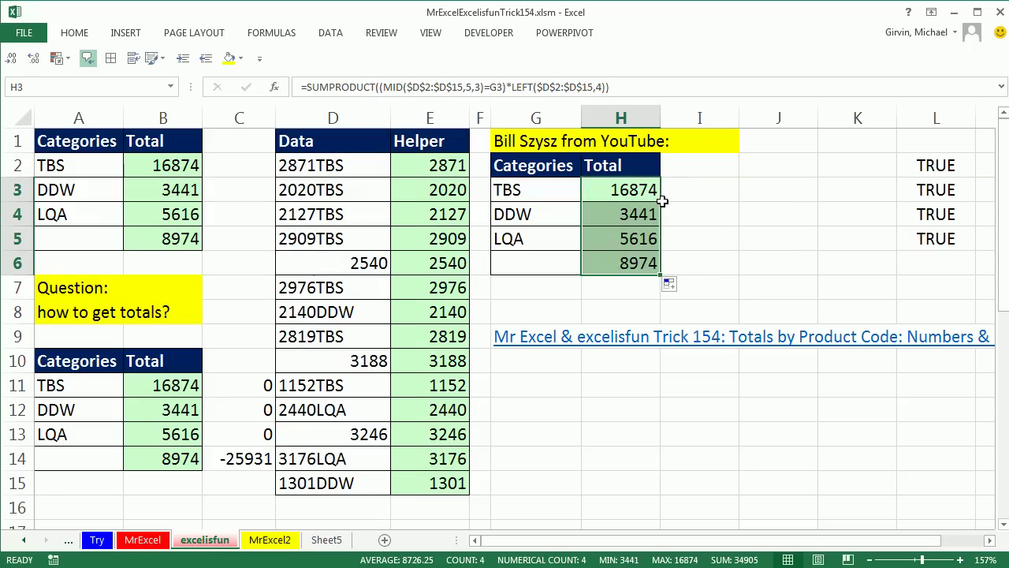
double_click(630, 263)
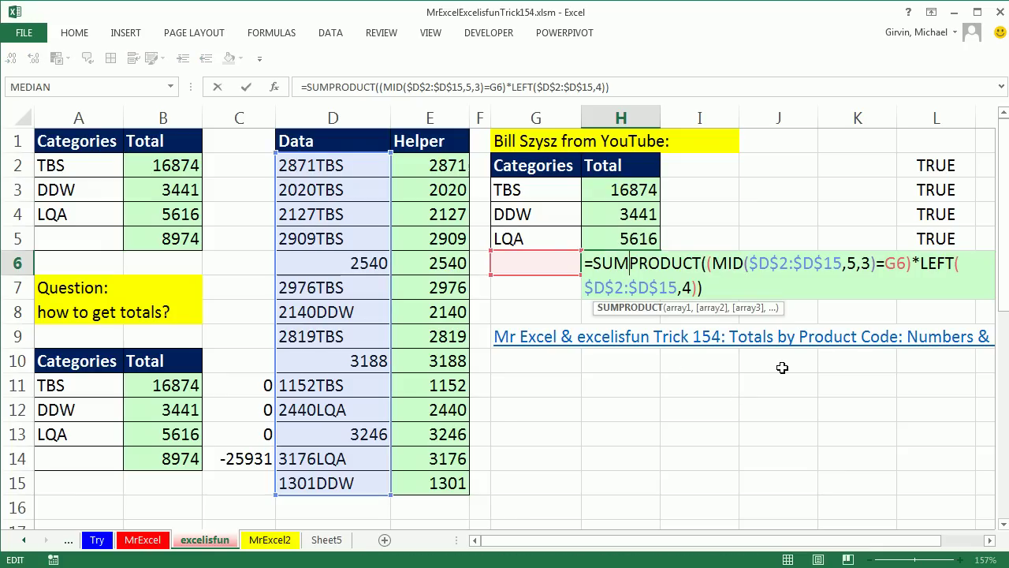